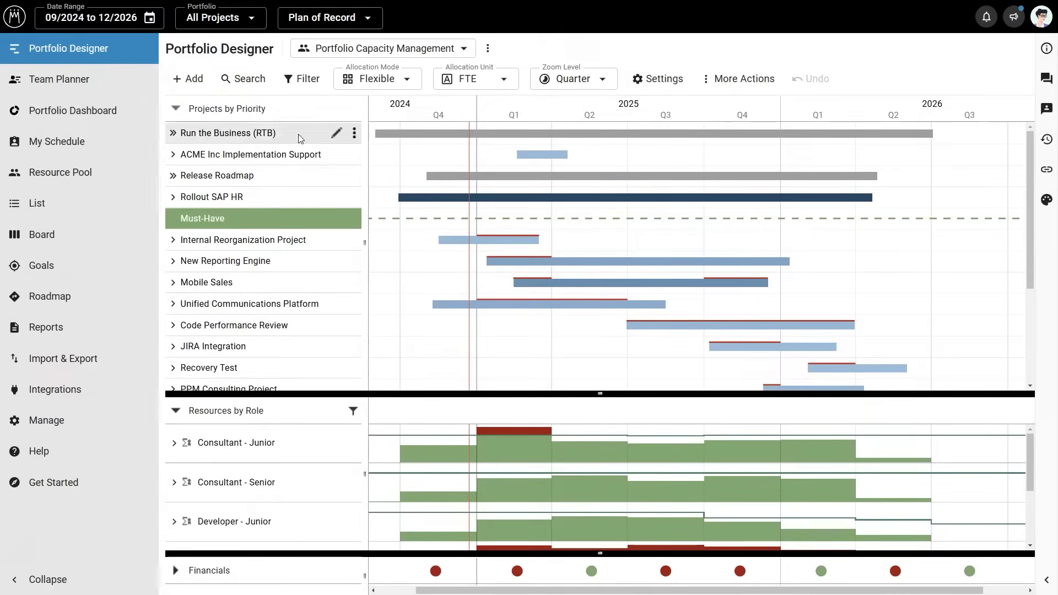
Drag the Internal Reorganization Project bar on the Gantt to span Q2–Q3 2025.
mouse_move(477, 237)
left_mouse_down()
mouse_move(685, 243)
mouse_move(674, 242)
left_mouse_up()
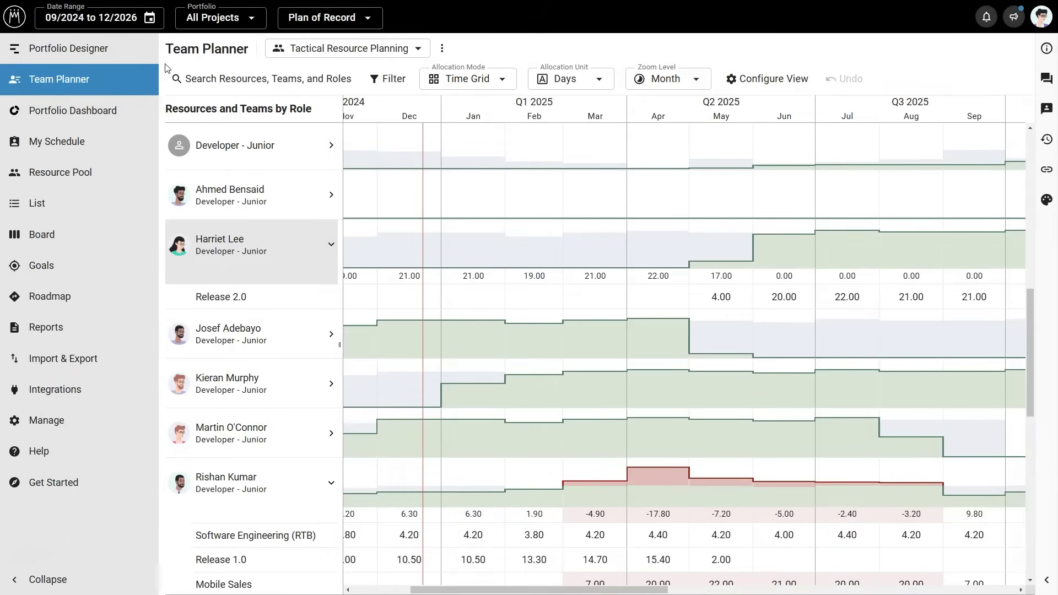
Review staffing options for the Developer - Junior role's Release 2.0 demand, then collapse it.
mouse_move(249, 144)
left_click(332, 147)
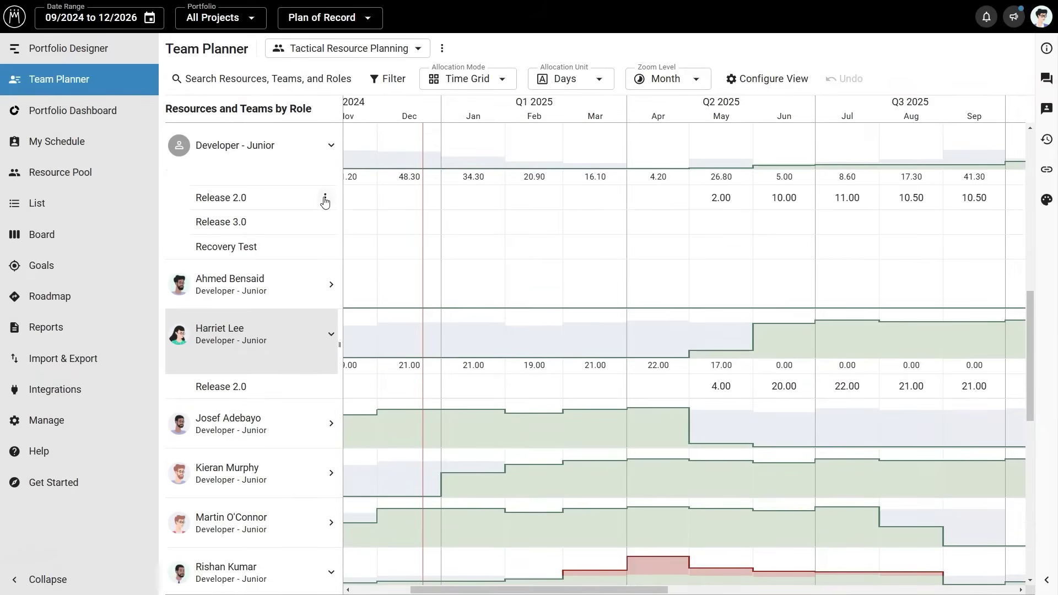
left_click(325, 198)
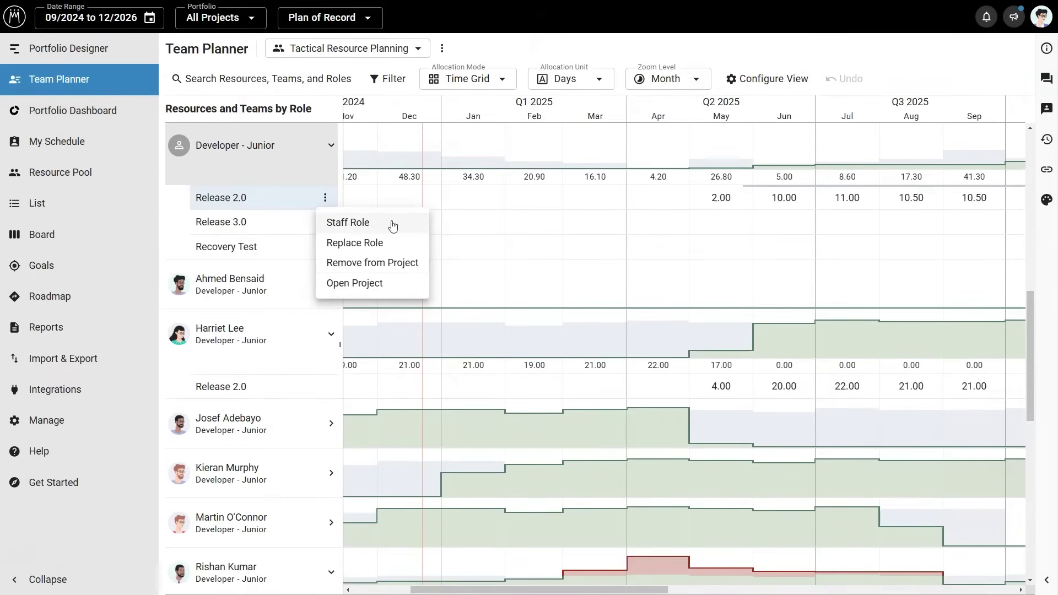
left_click(332, 145)
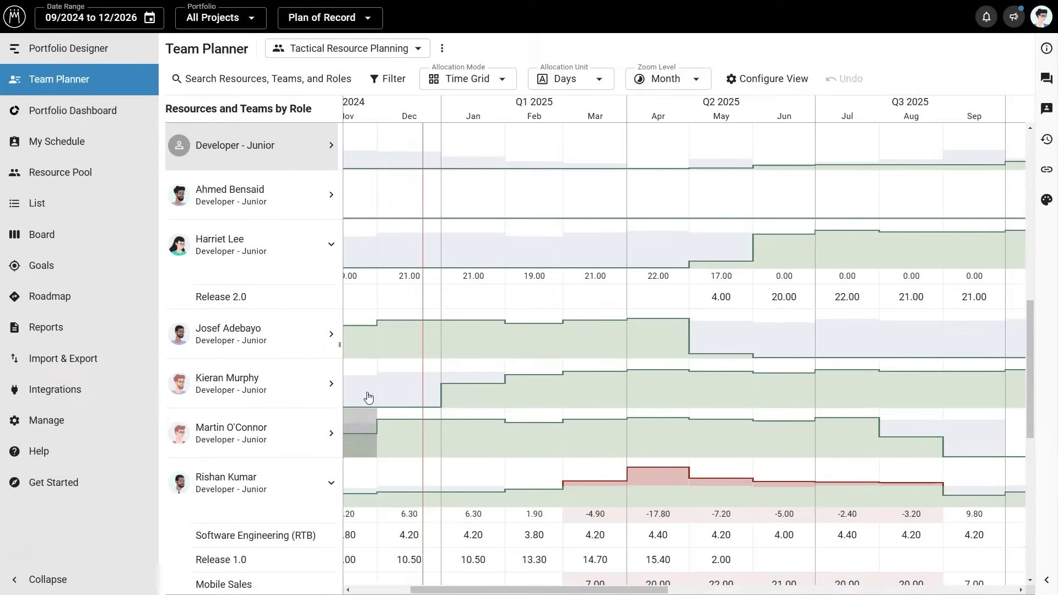
left_click(325, 559)
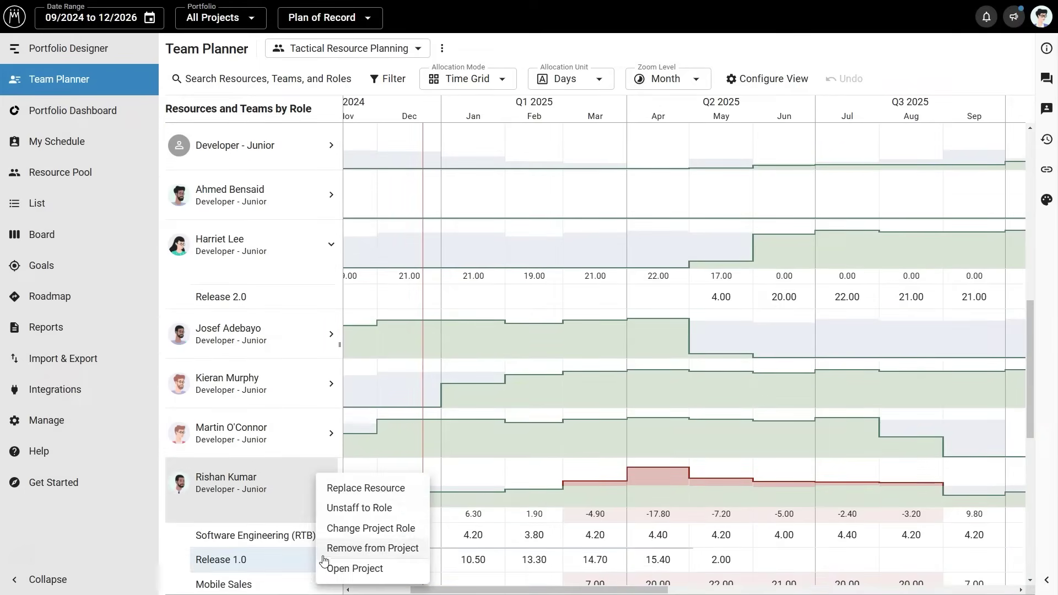
left_click(342, 487)
type("Harr")
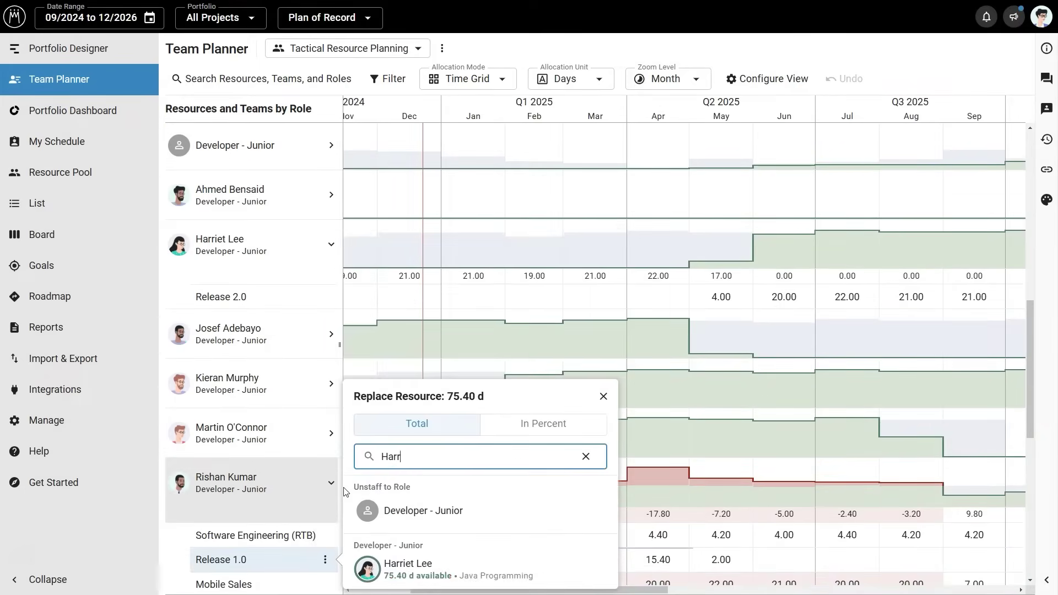
left_click(424, 570)
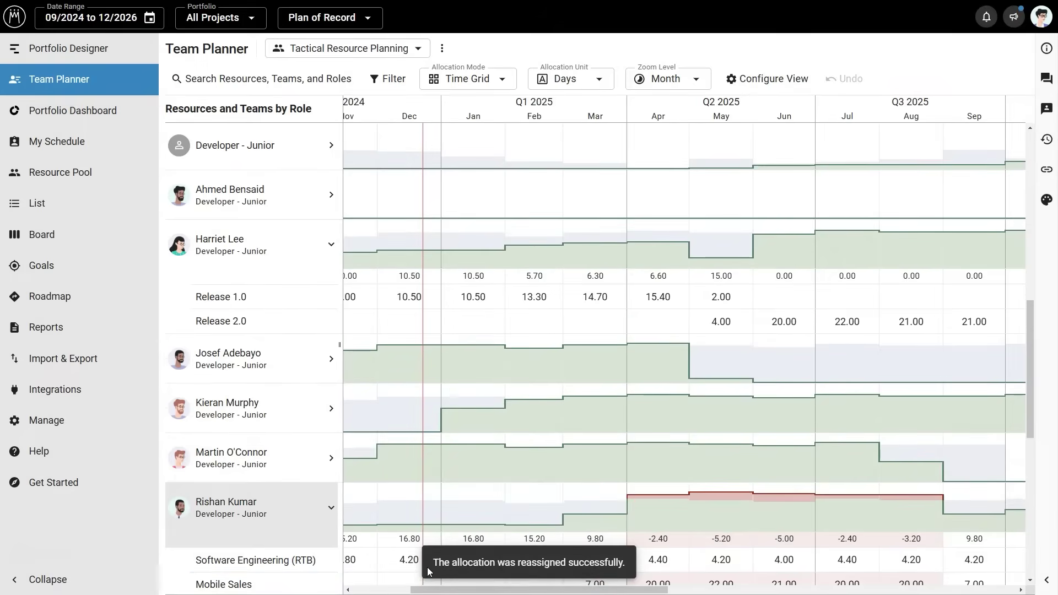
left_click_drag(1031, 368, 1030, 388)
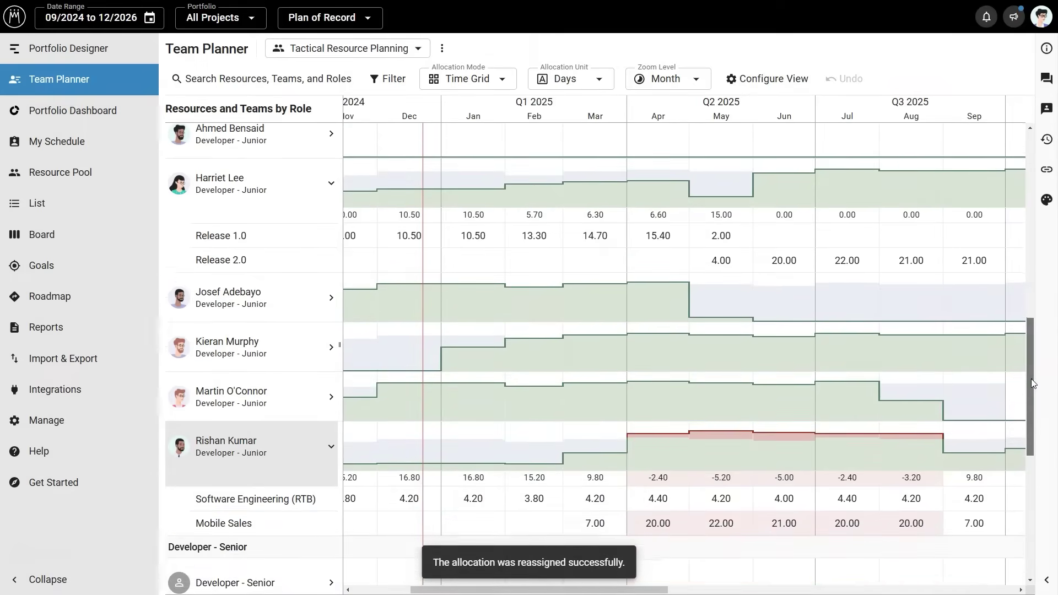
Fill Mobile Sales with 7.00 per month from March through August.
left_click(600, 510)
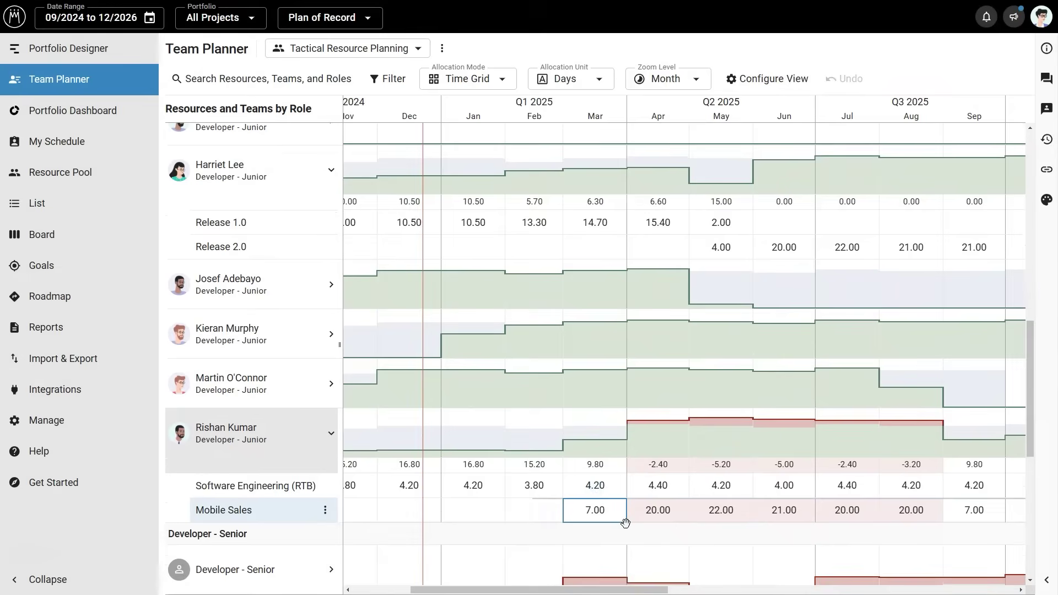
left_click_drag(626, 523, 913, 510)
left_click(718, 248)
Add the developer's remaining May capacity to Release 2.0.
left_click(723, 226)
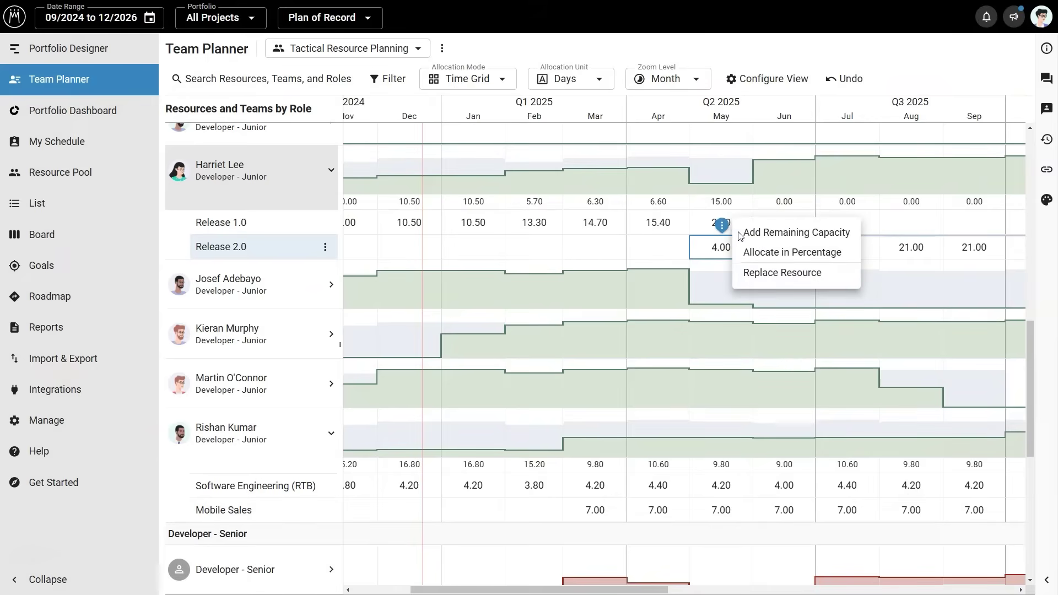
left_click(747, 233)
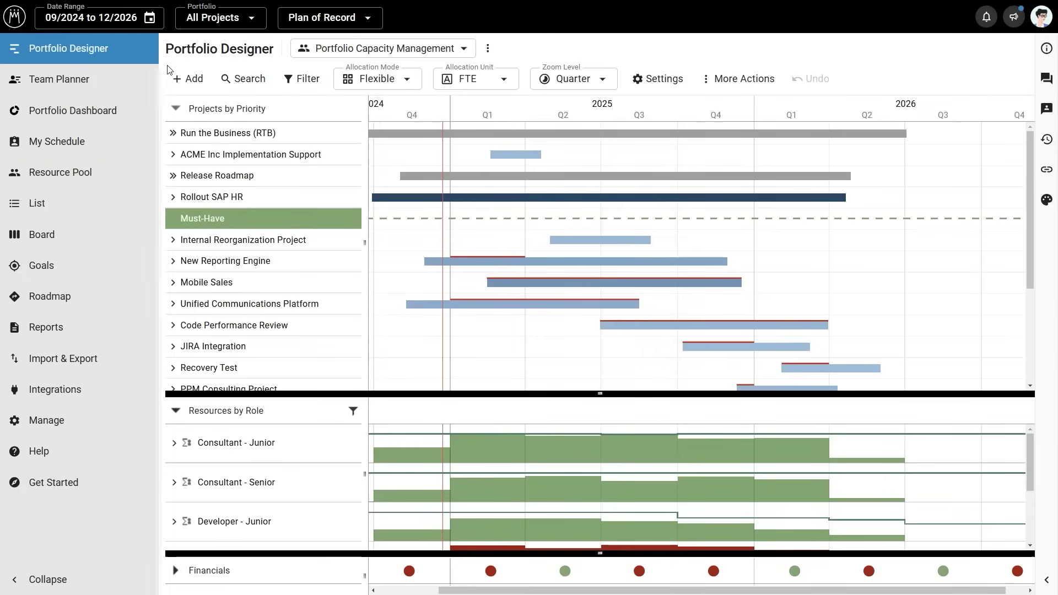
Set the Mobile Sales project's stage gate to Approved.
left_click(338, 282)
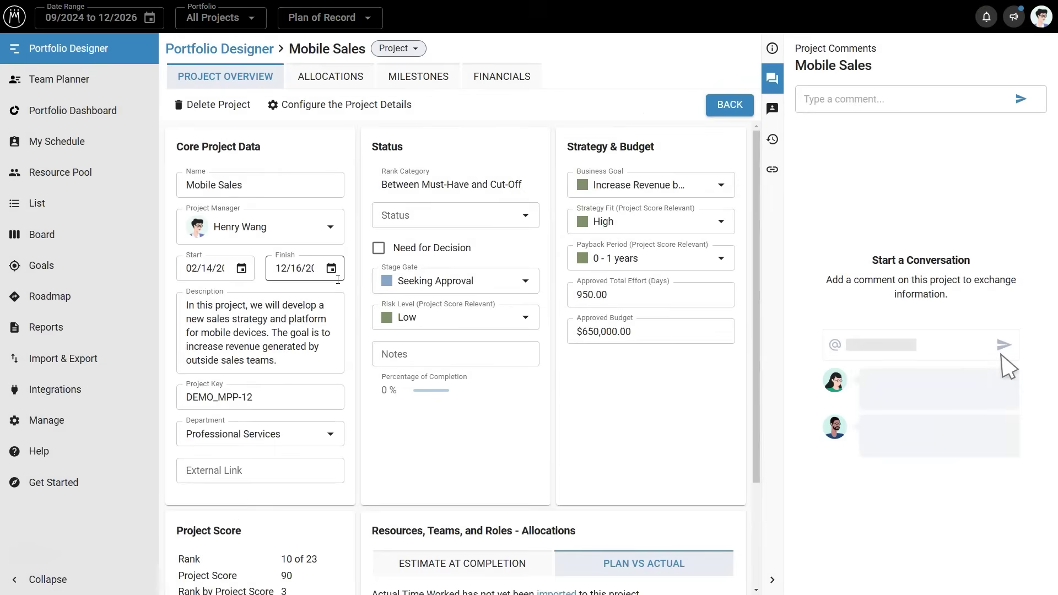
left_click(524, 283)
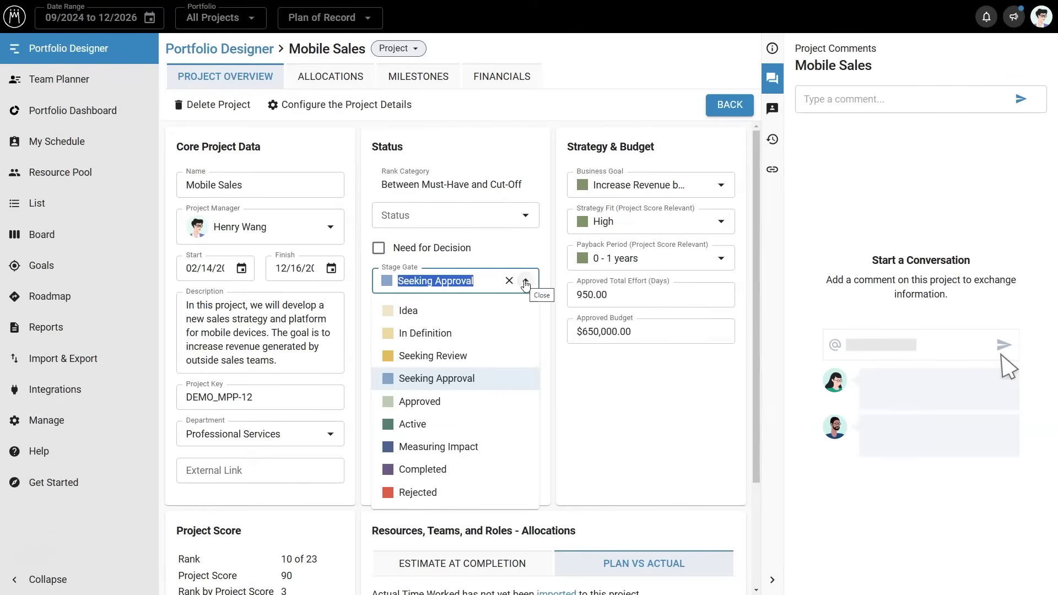
left_click(489, 400)
left_click(816, 101)
type("@")
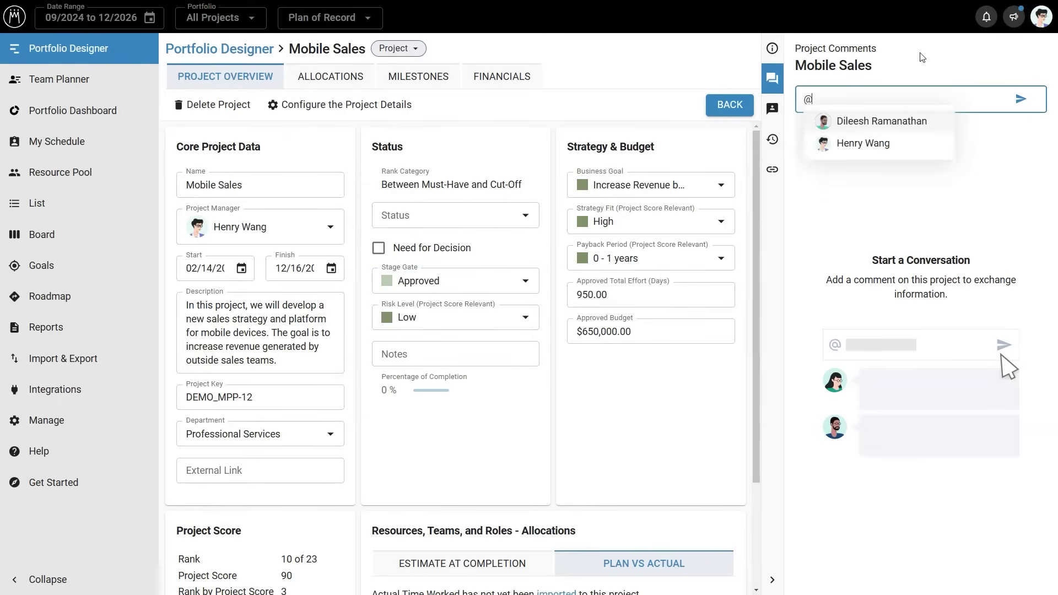
type("dil")
key("Return")
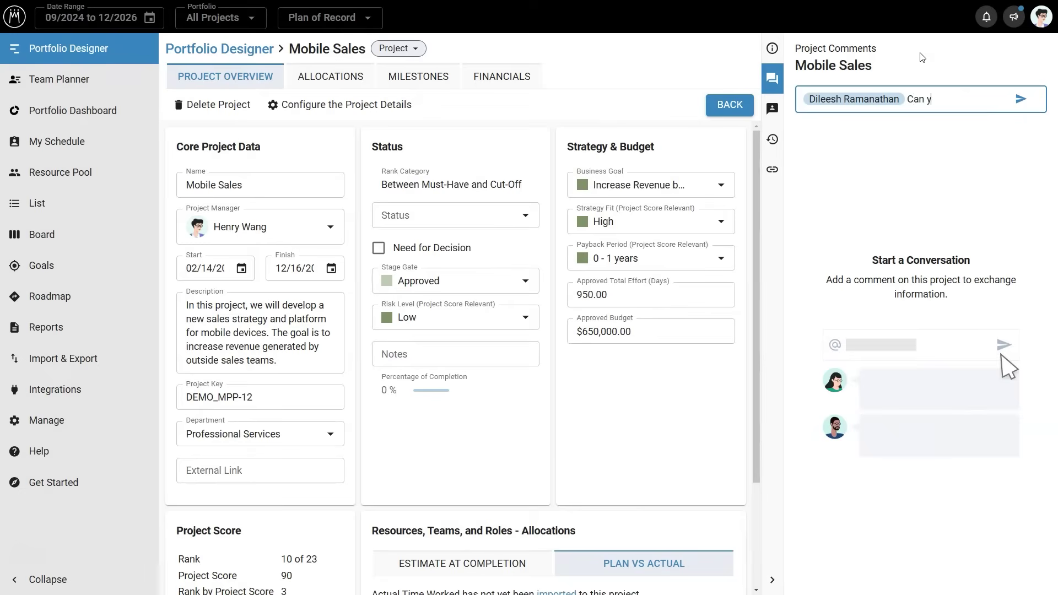
type("the planned Milestones before kickoff?")
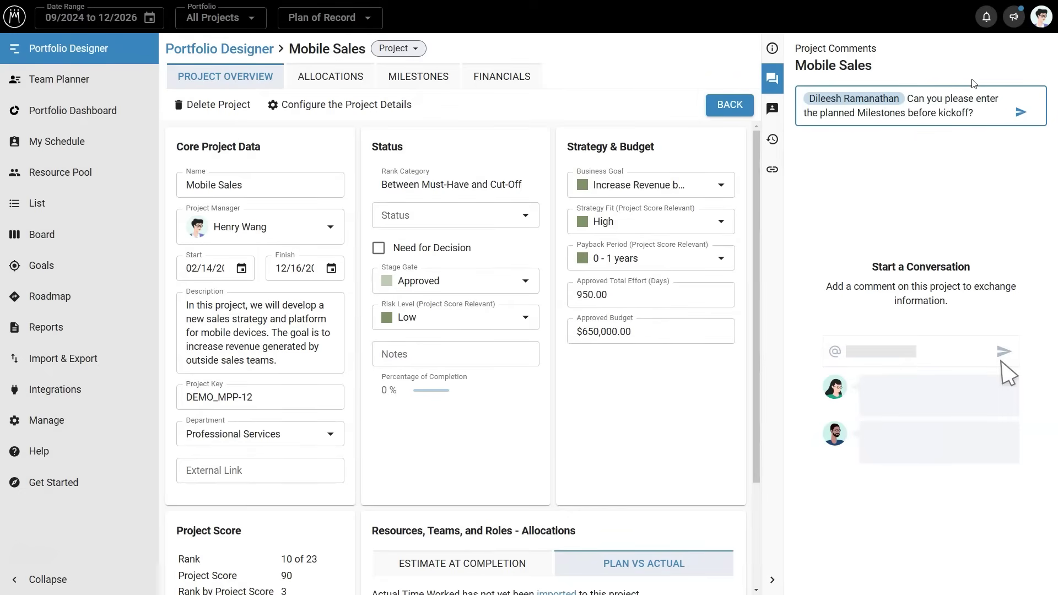
left_click(1023, 115)
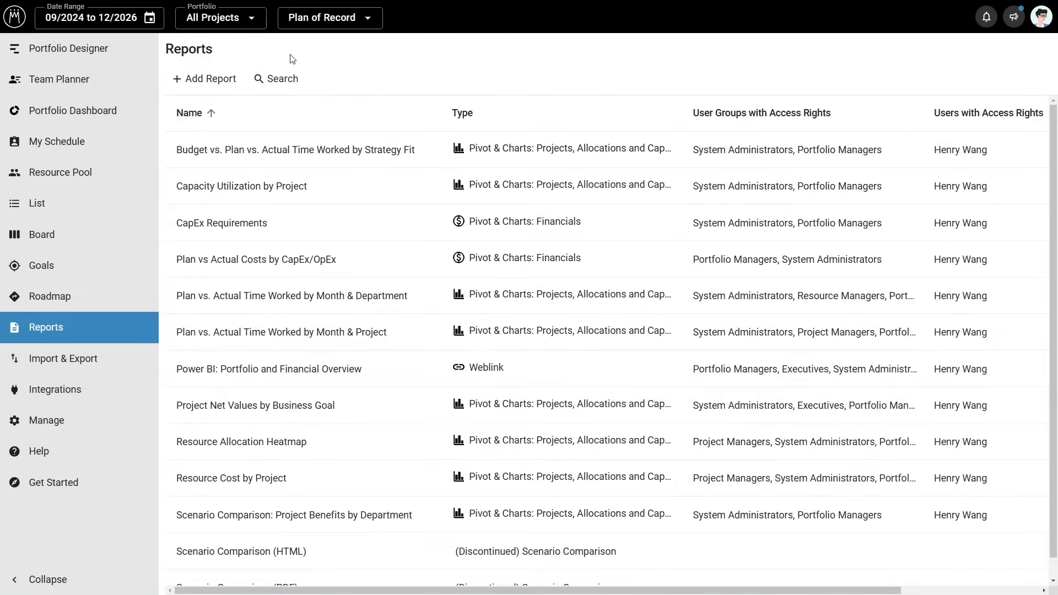
View the Capacity Utilization by Project report before moving to the Roadmap.
mouse_move(579, 186)
left_click(1013, 187)
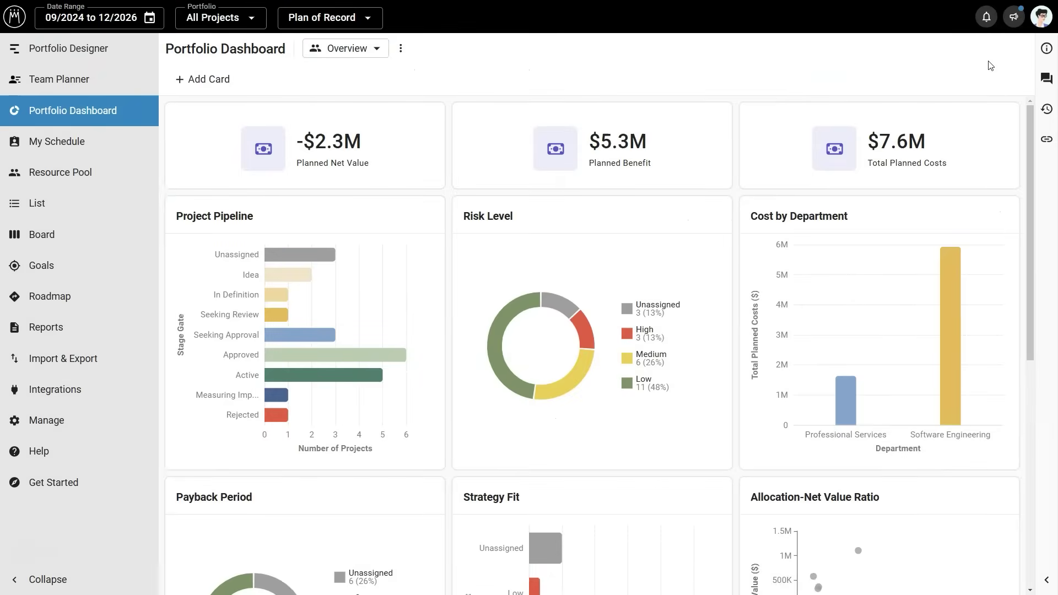
left_click_drag(1031, 152, 1022, 393)
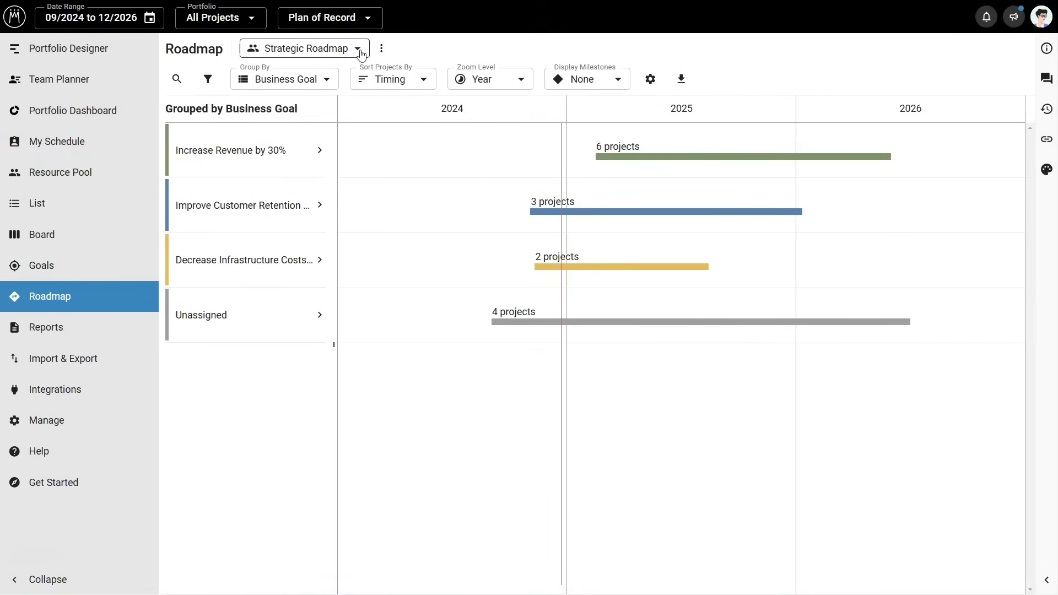
Switch to Department Roadmap and expand Professional Services and Software Engineering.
left_click(361, 48)
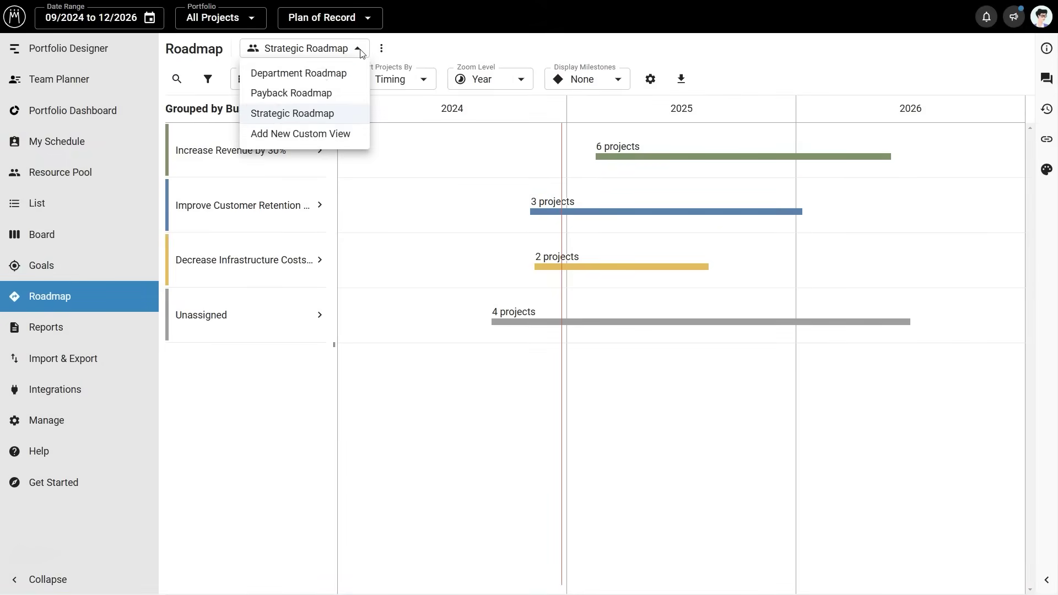
left_click(354, 73)
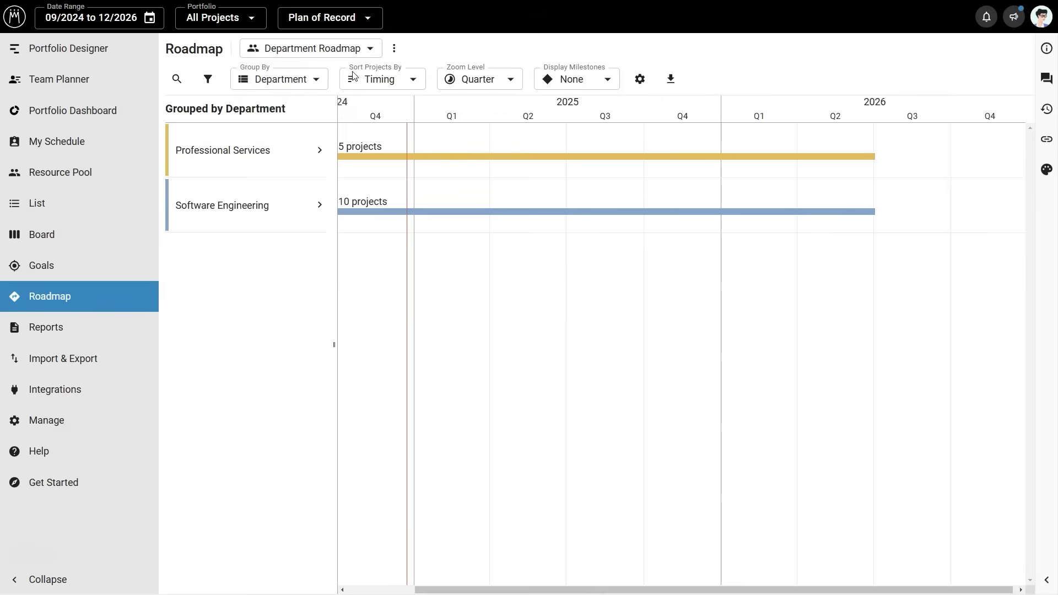
left_click(320, 151)
left_click(320, 318)
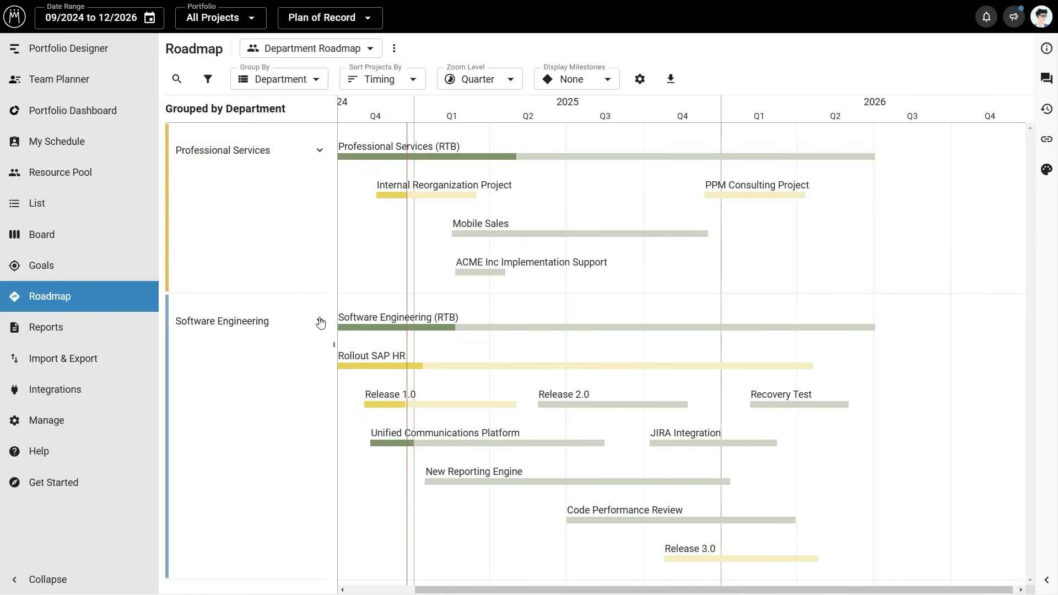